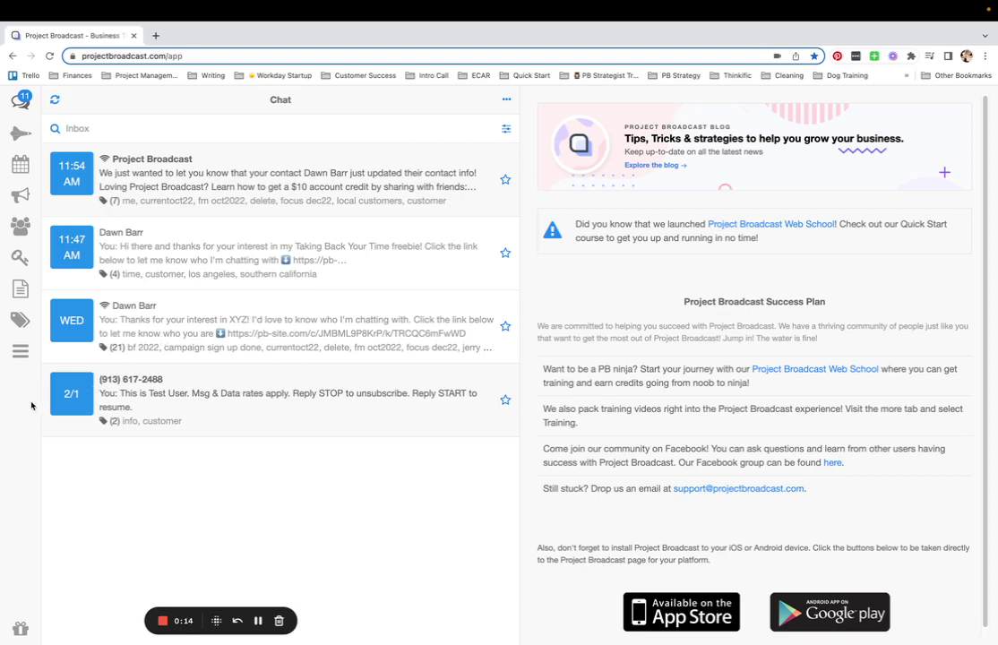
# - Open the Bundles page from the sidebar's More menu
pyautogui.click(21, 353)
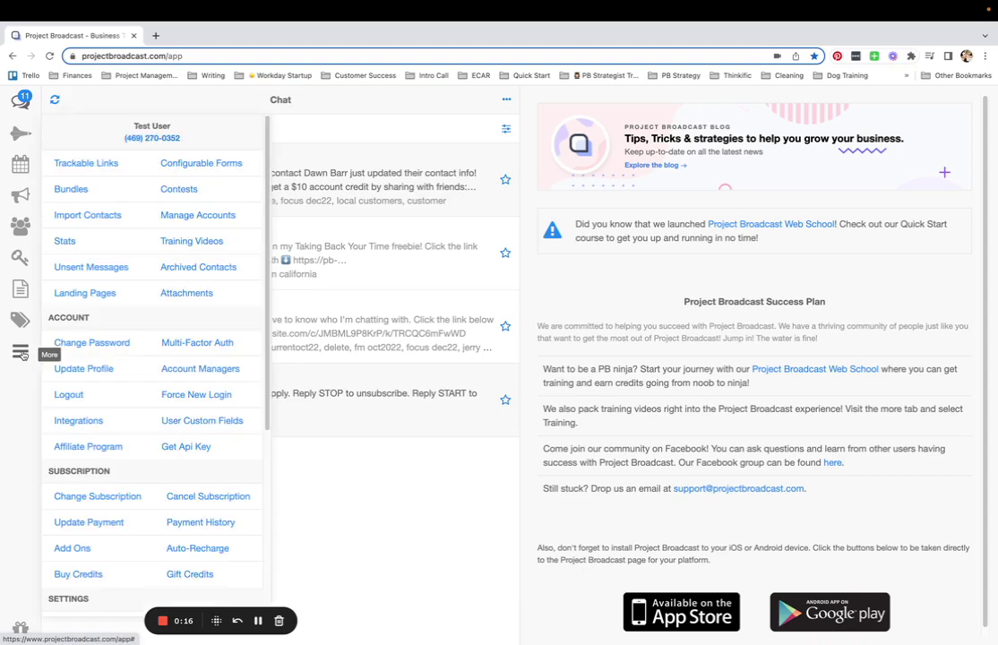
pyautogui.click(70, 191)
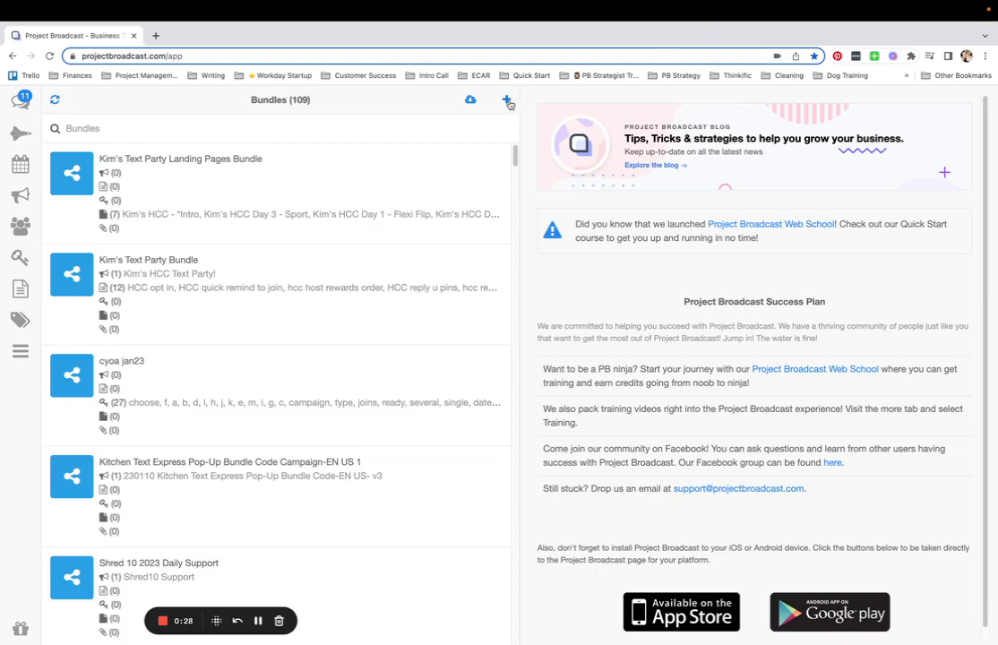
# - Create and save a new bundle named 'Feb23 Team Bundle'
pyautogui.click(507, 100)
pyautogui.click(363, 225)
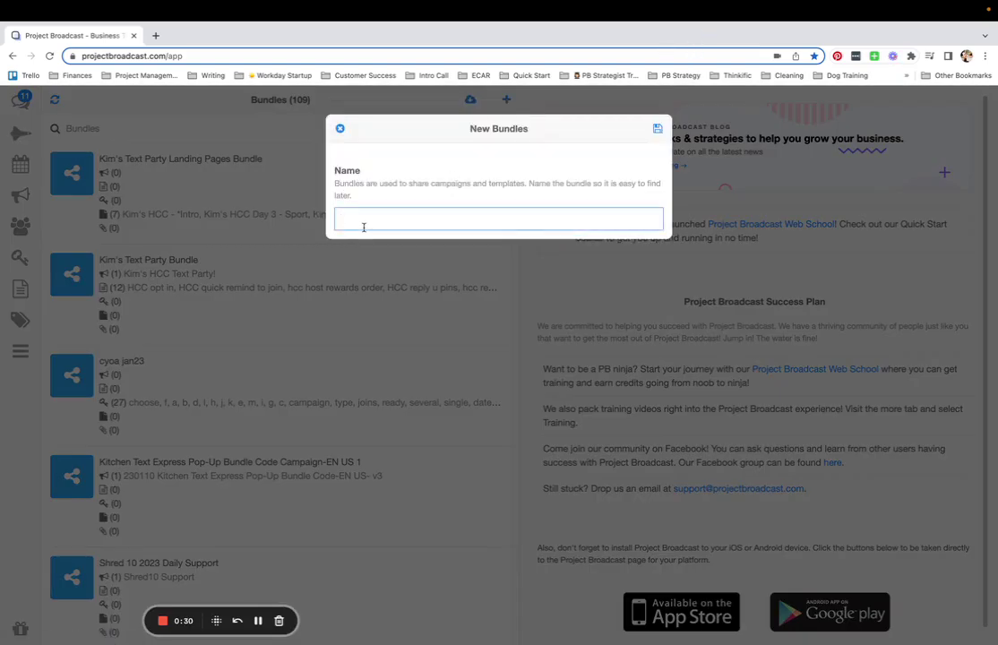
pyautogui.write('Feb2')
pyautogui.write('3 T')
pyautogui.write('eam Bundle')
pyautogui.click(657, 129)
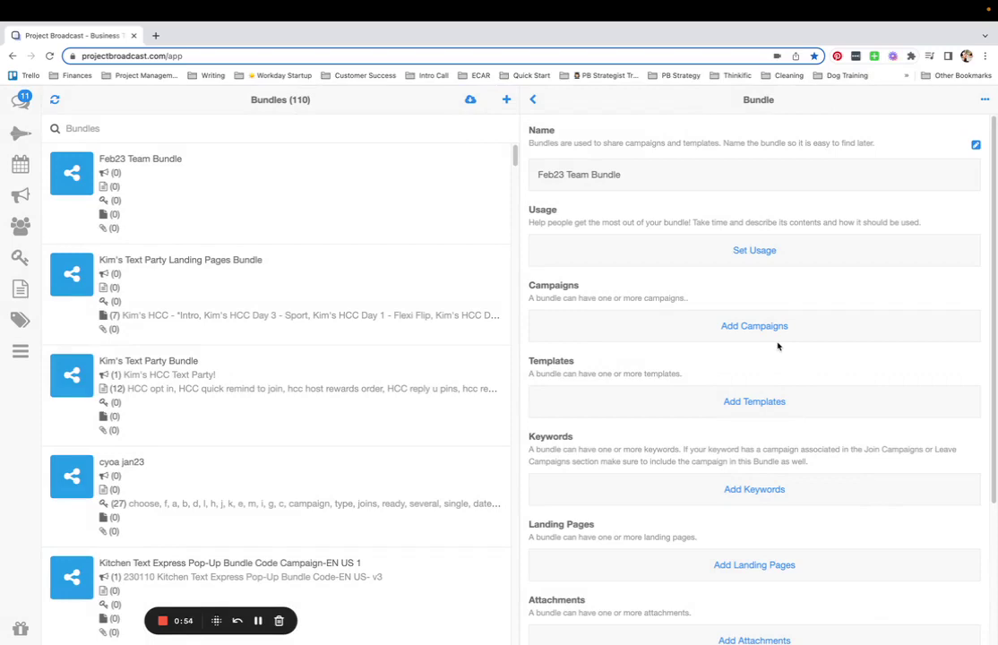
# - Search 'ord' and add the New Customer Order Follow Up campaign to the bundle
pyautogui.click(740, 327)
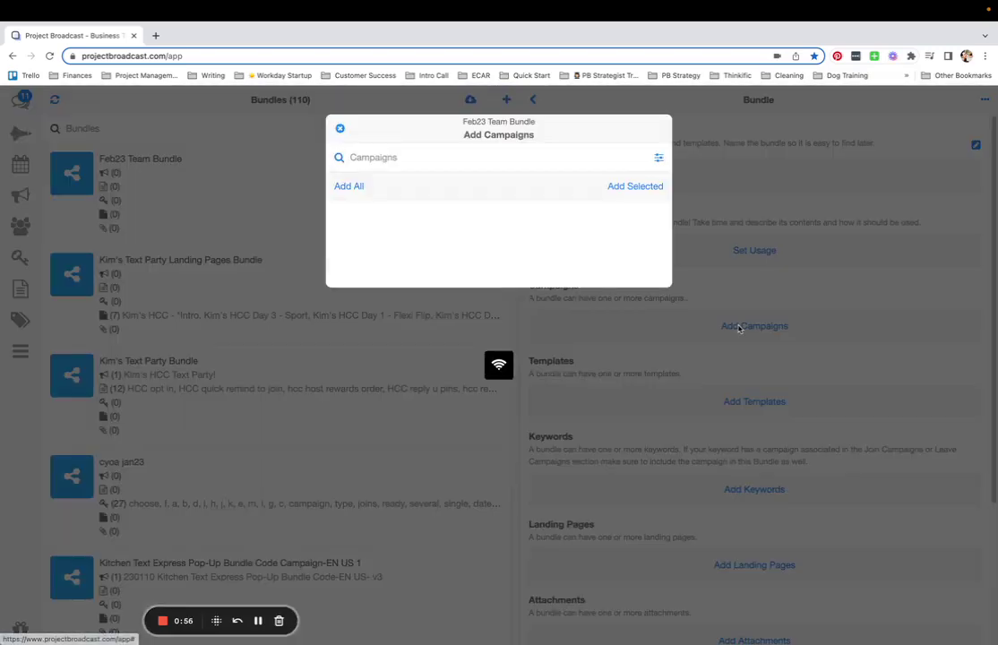
pyautogui.click(423, 158)
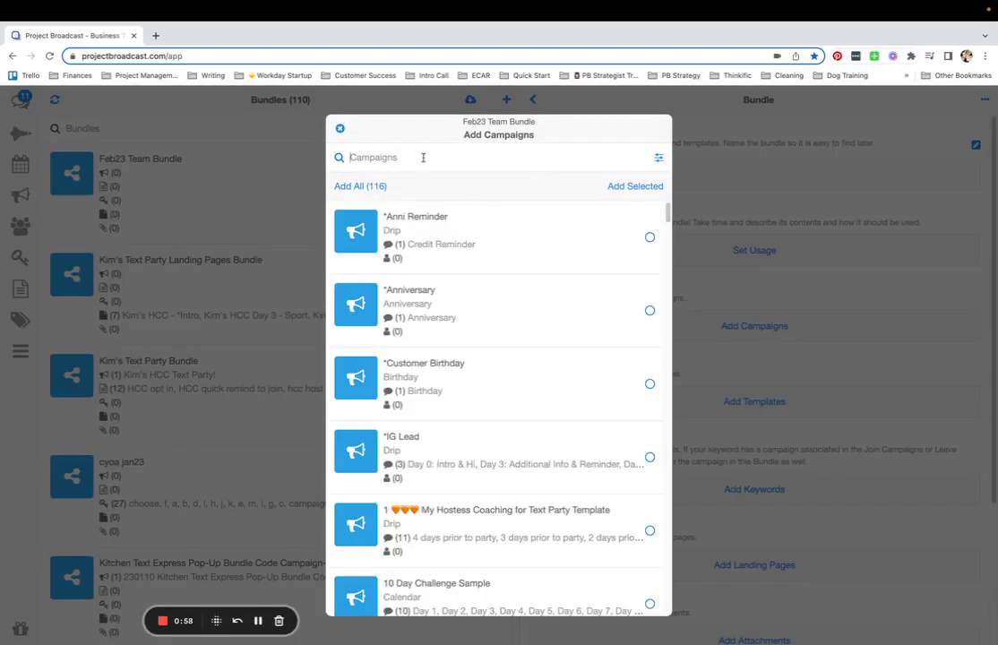
pyautogui.write('ord')
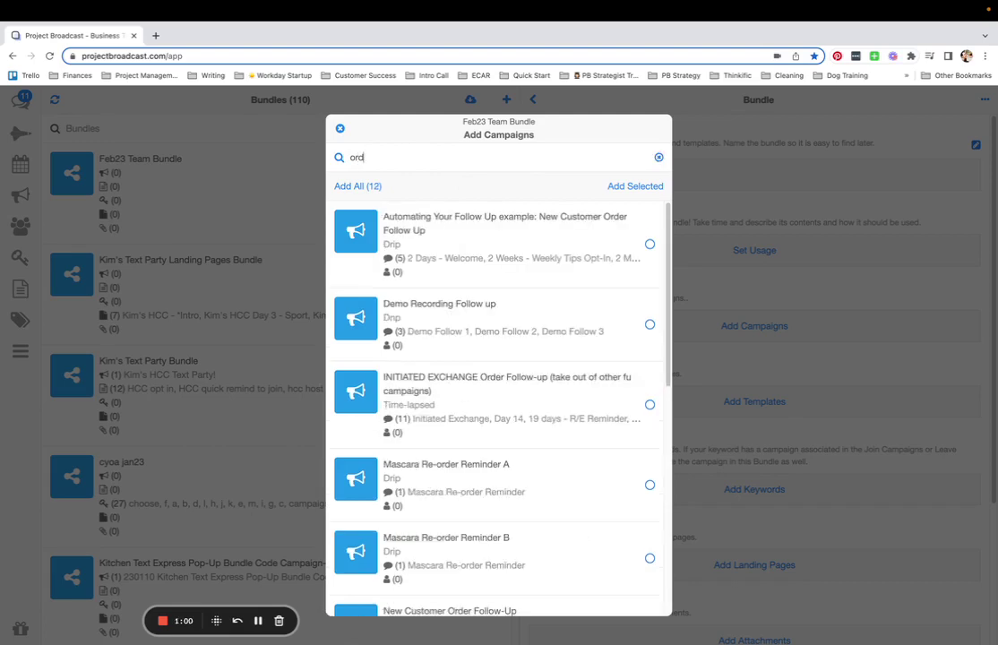
pyautogui.click(434, 220)
pyautogui.click(618, 187)
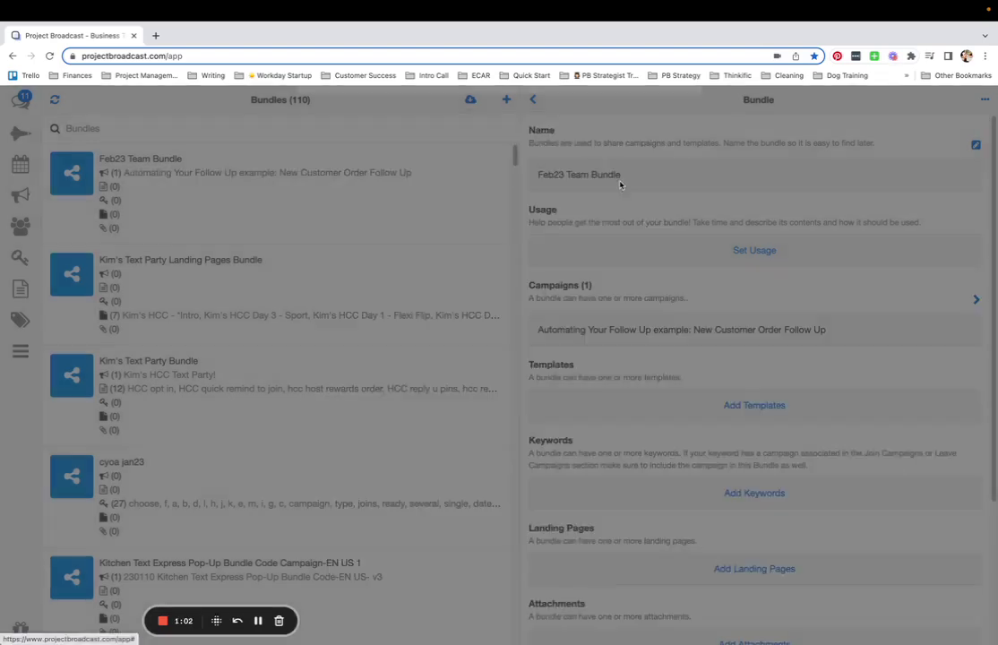
pyautogui.scroll(-3, 817, 403)
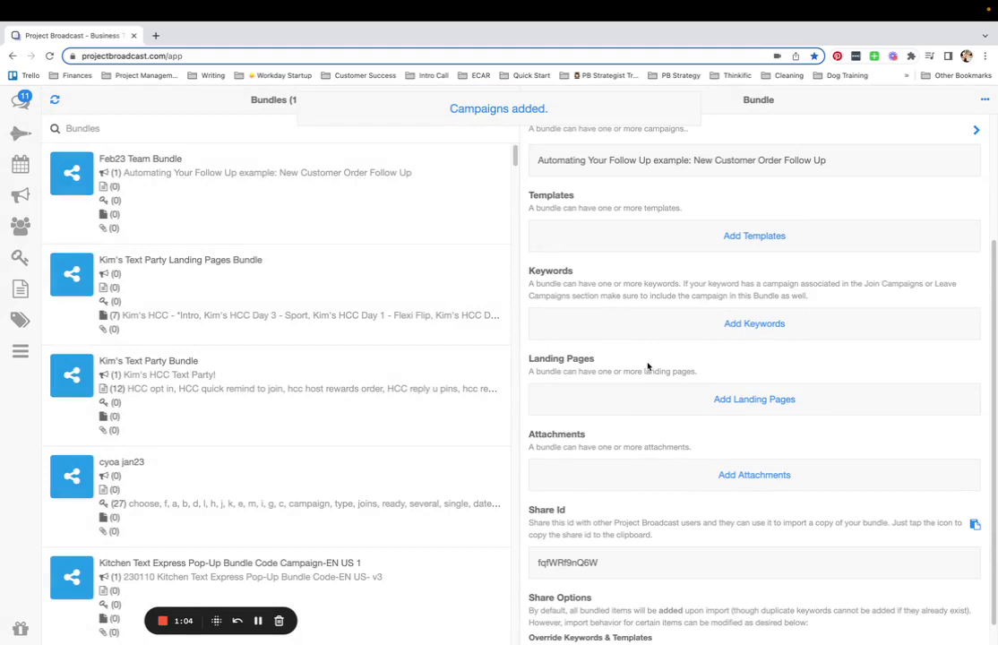
# - Search for the keyword 'time' and add it to the Feb23 Team Bundle
pyautogui.click(754, 323)
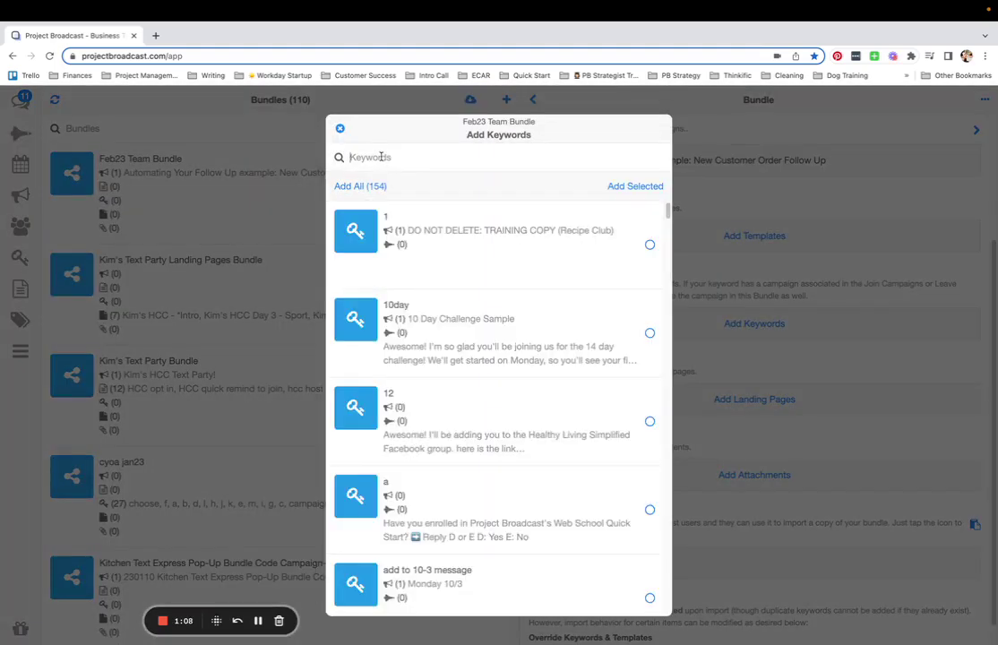
pyautogui.write('time')
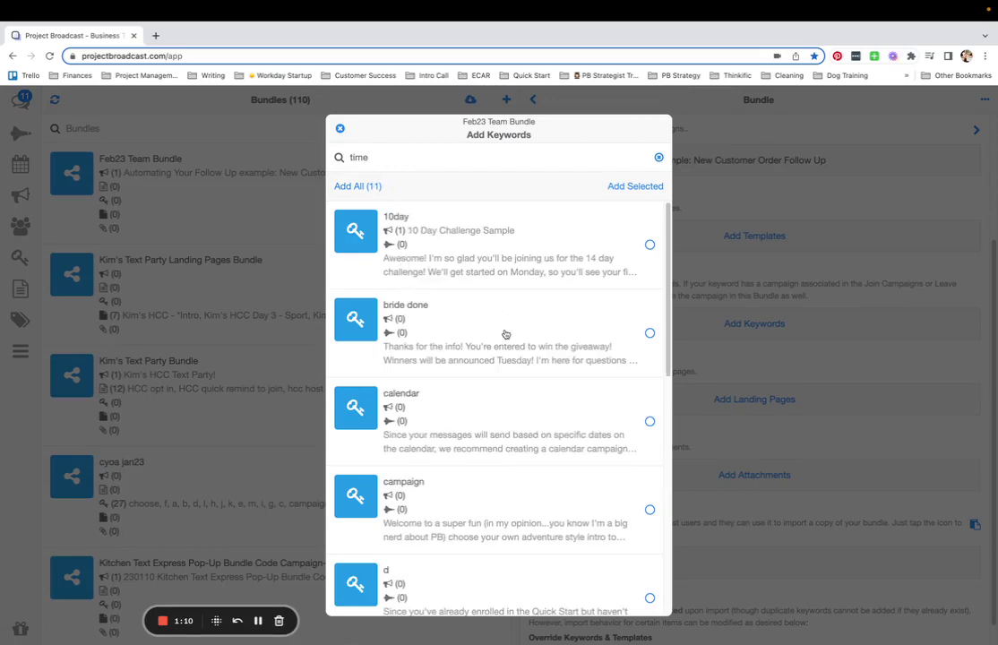
pyautogui.scroll(-10, 508, 334)
pyautogui.click(650, 571)
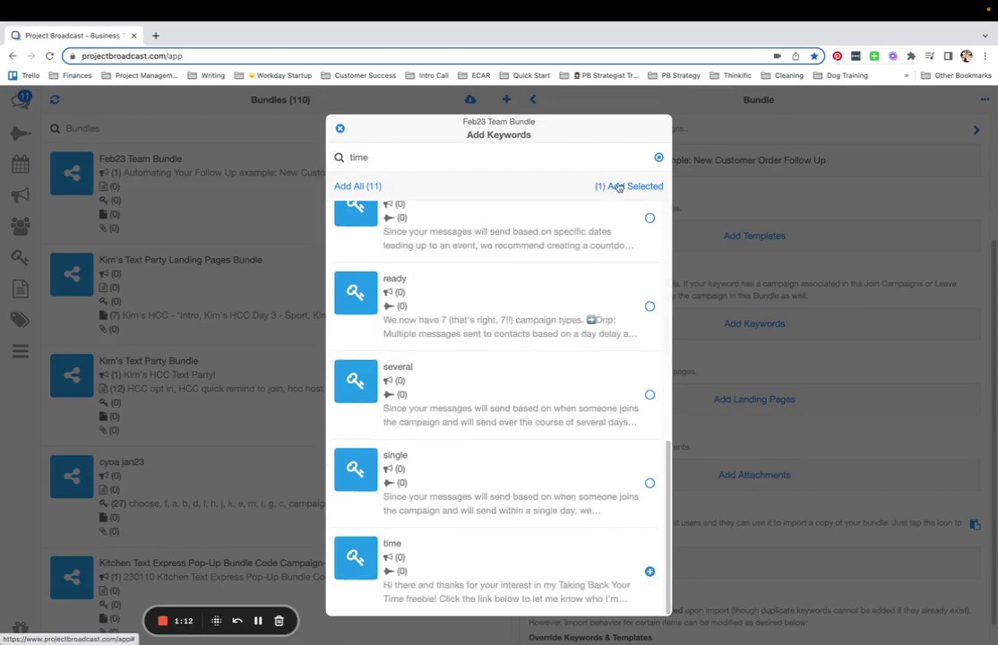
pyautogui.click(632, 186)
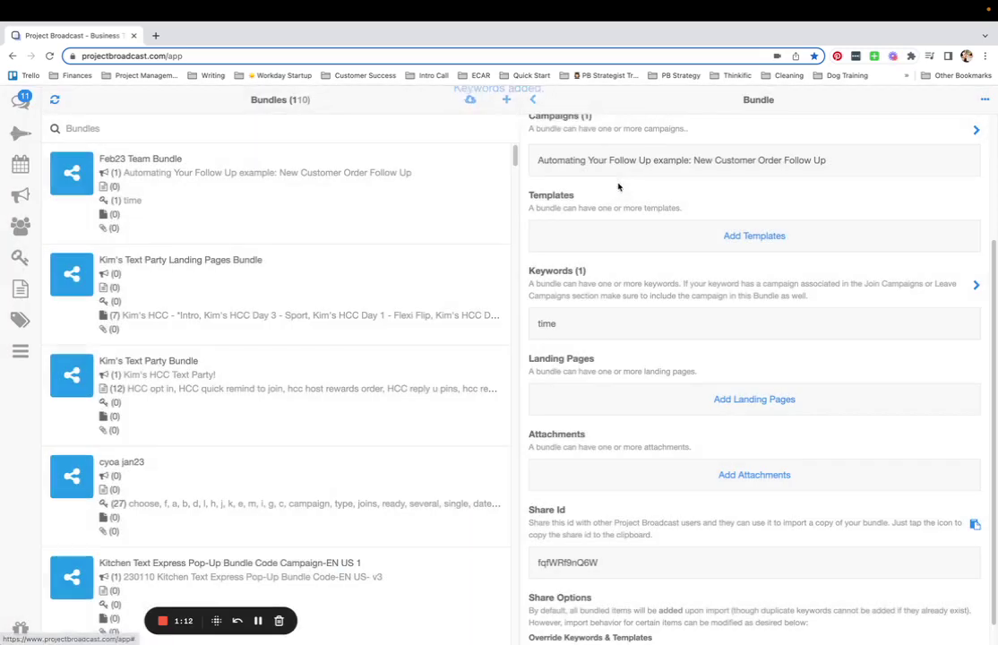
# - Add the 'Bio Link Tool Sample' landing page to the bundle
pyautogui.click(742, 401)
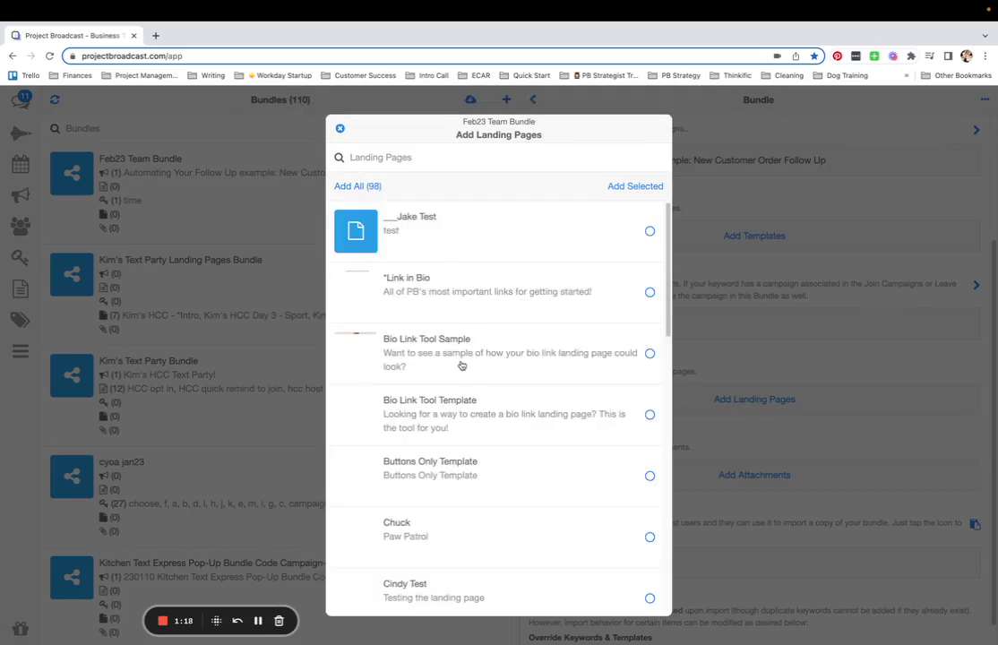
pyautogui.click(462, 363)
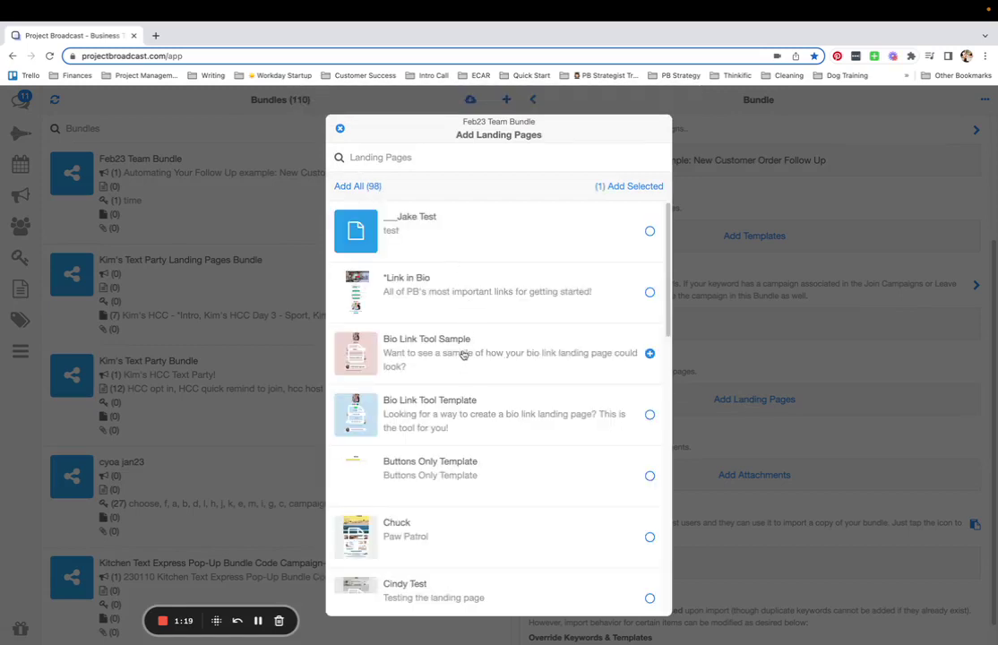
pyautogui.click(630, 186)
pyautogui.scroll(-1, 876, 387)
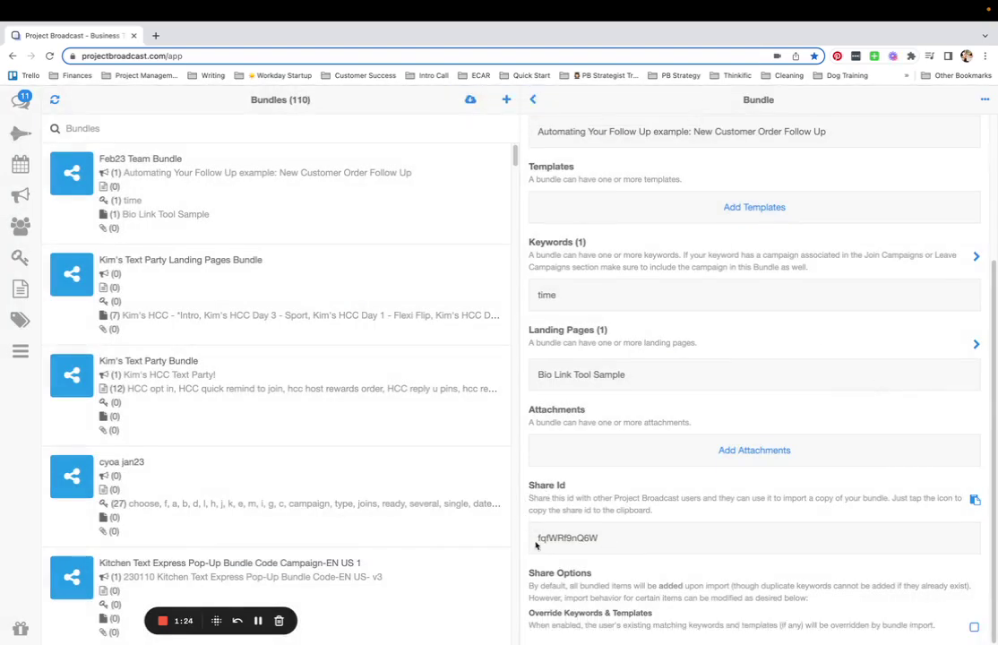
# - Copy the Feb23 Team Bundle's Share Id to the clipboard
pyautogui.click(975, 500)
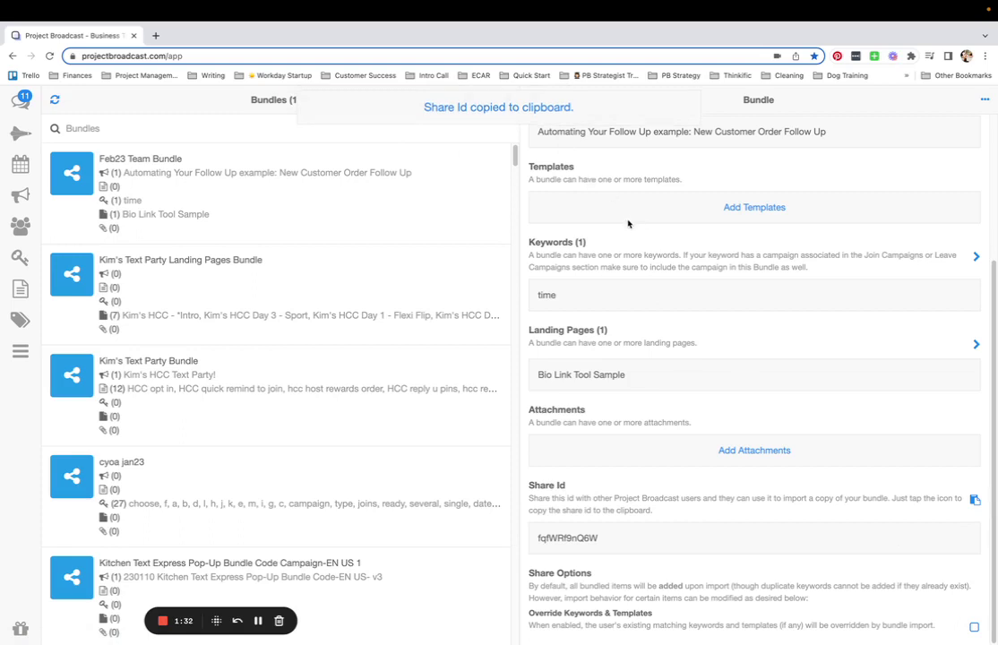
pyautogui.scroll(3, 628, 223)
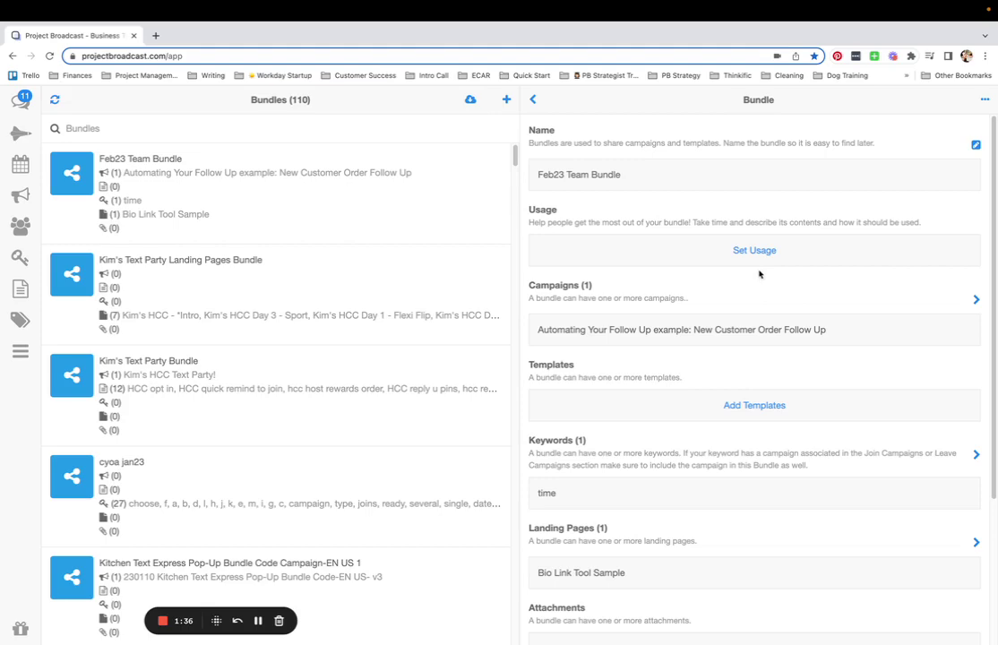
# - Save the bundle usage note 'Type you instructions for use here.'
pyautogui.click(696, 251)
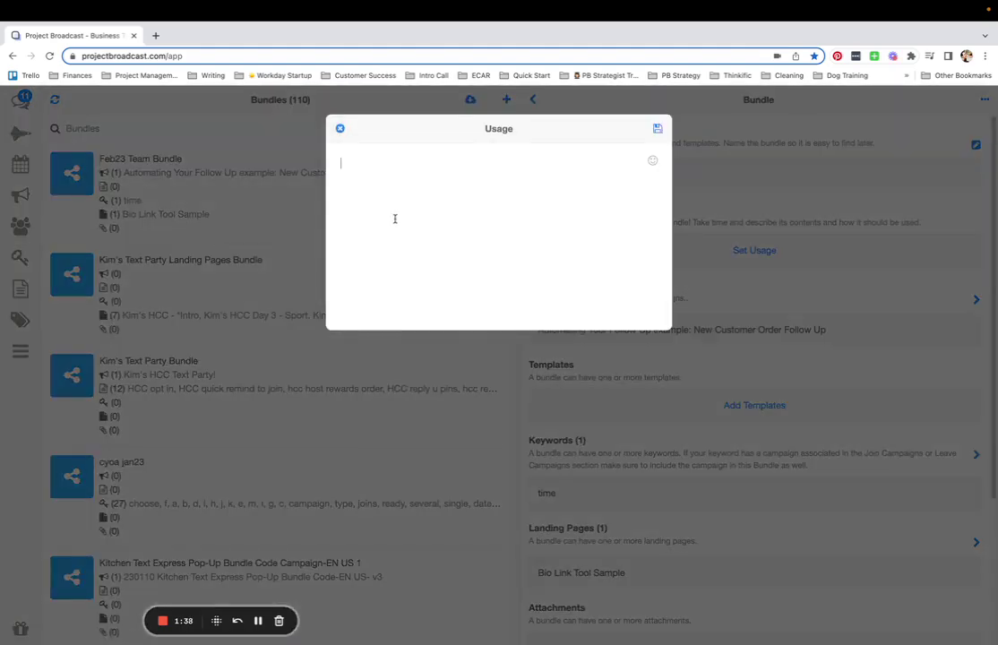
pyautogui.write('Type y')
pyautogui.write('ou instructions')
pyautogui.write('fo')
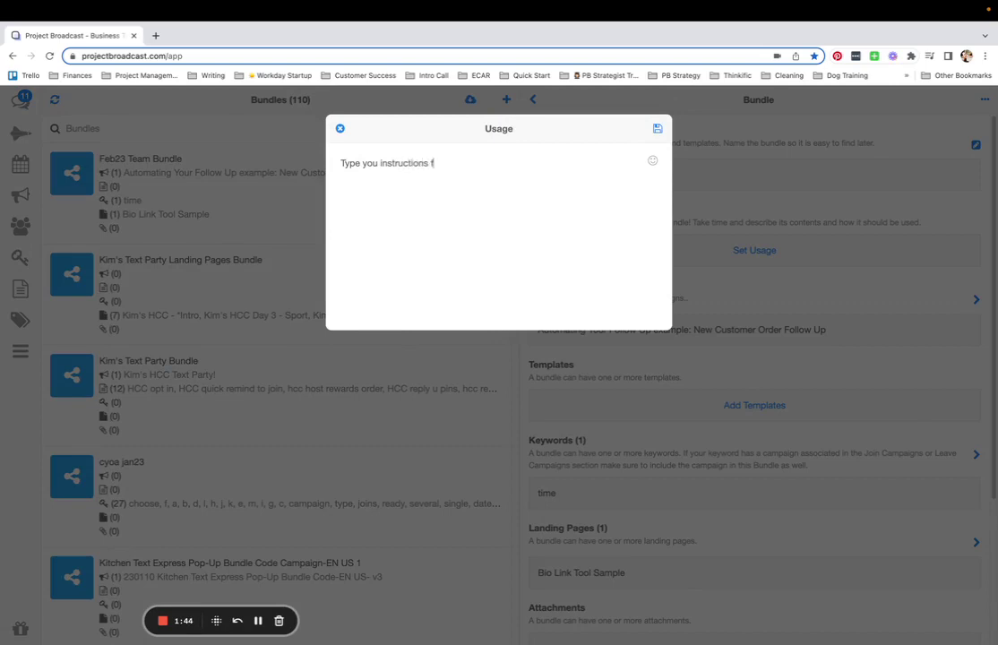
pyautogui.write('r m')
pyautogui.press('BackSpace')
pyautogui.press('BackSpace')
pyautogui.write('use')
pyautogui.write(' here.')
pyautogui.click(659, 131)
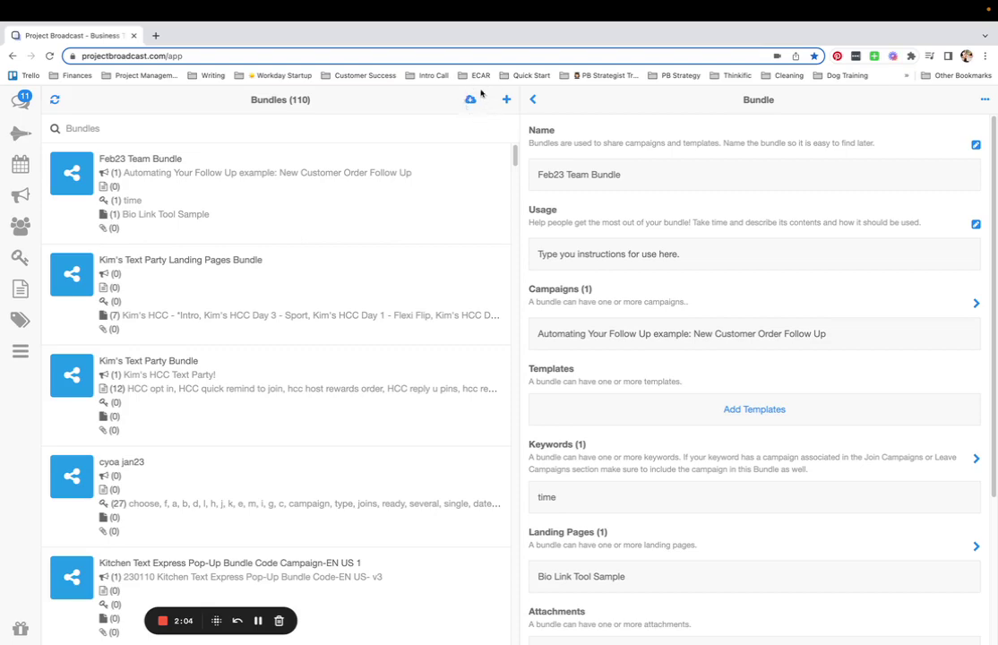
# - Paste the copied Share Id into Import Bundle and load the shared bundle's details
pyautogui.click(470, 102)
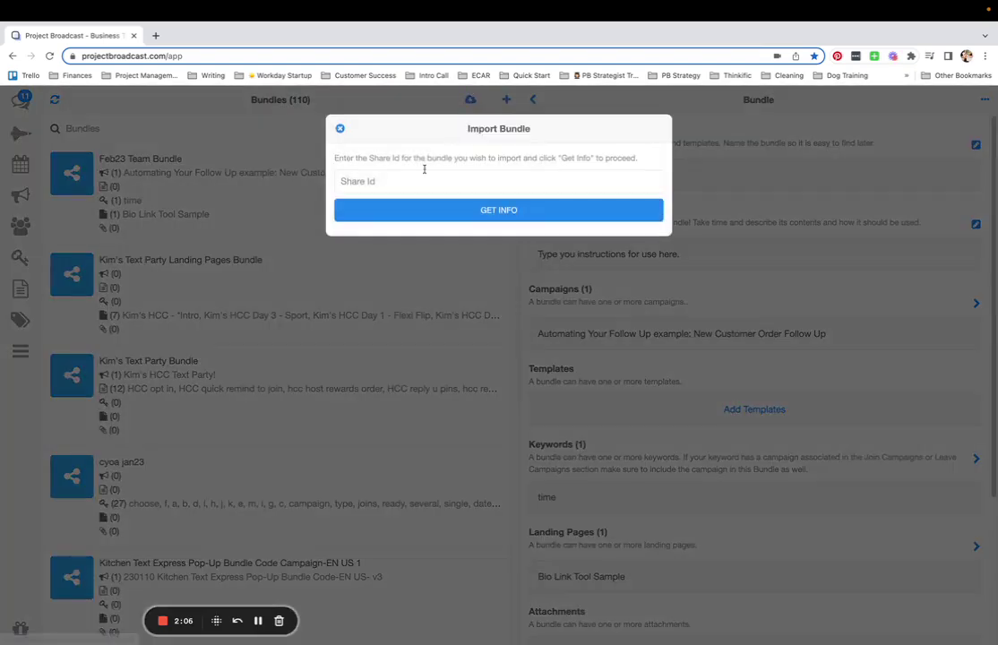
pyautogui.rightClick(366, 180)
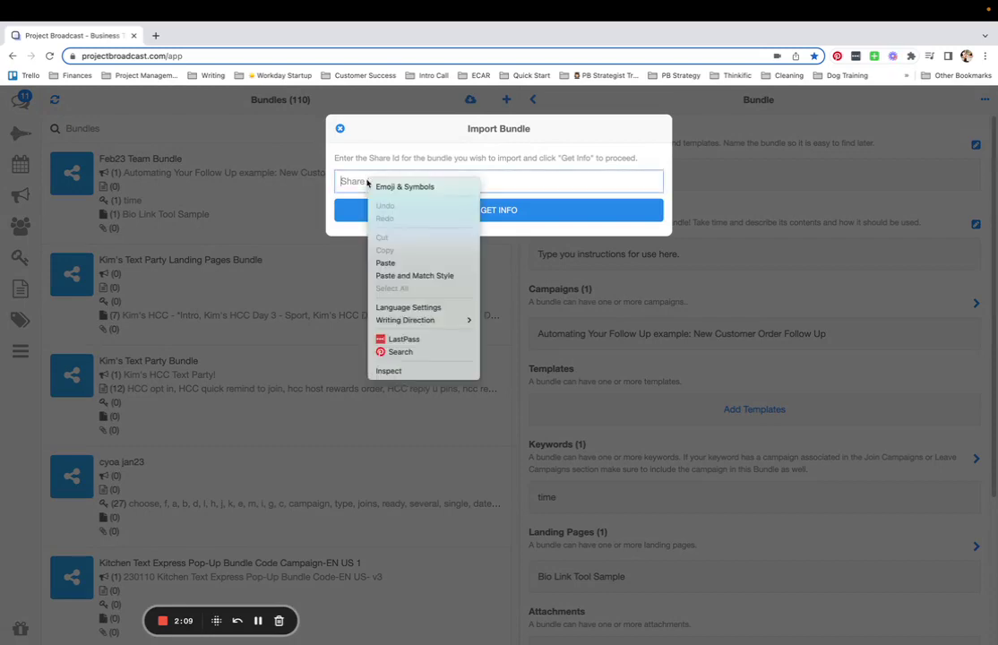
pyautogui.click(386, 263)
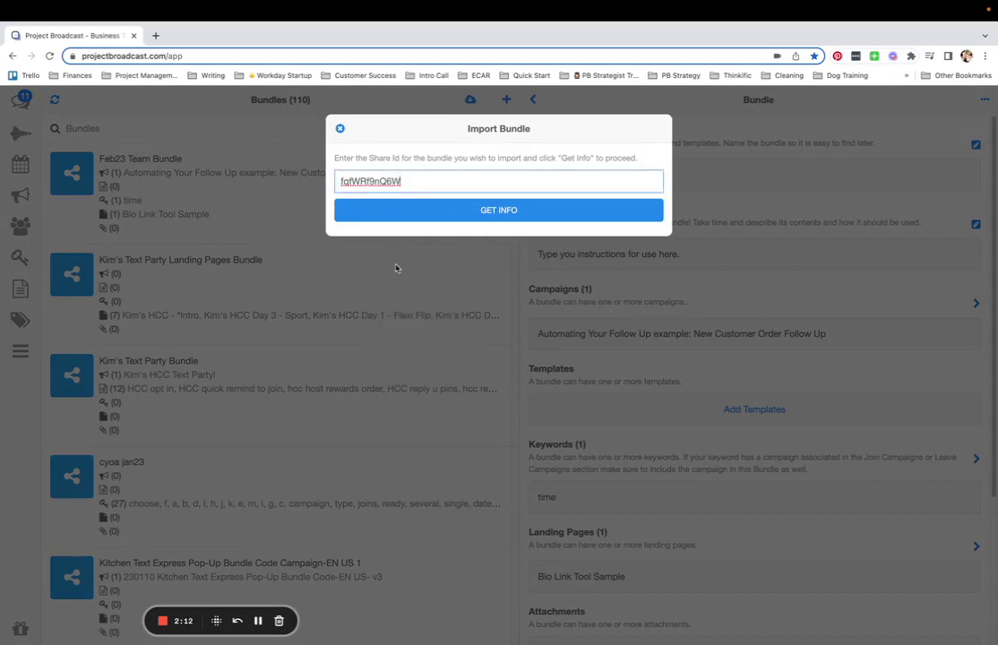
pyautogui.click(528, 209)
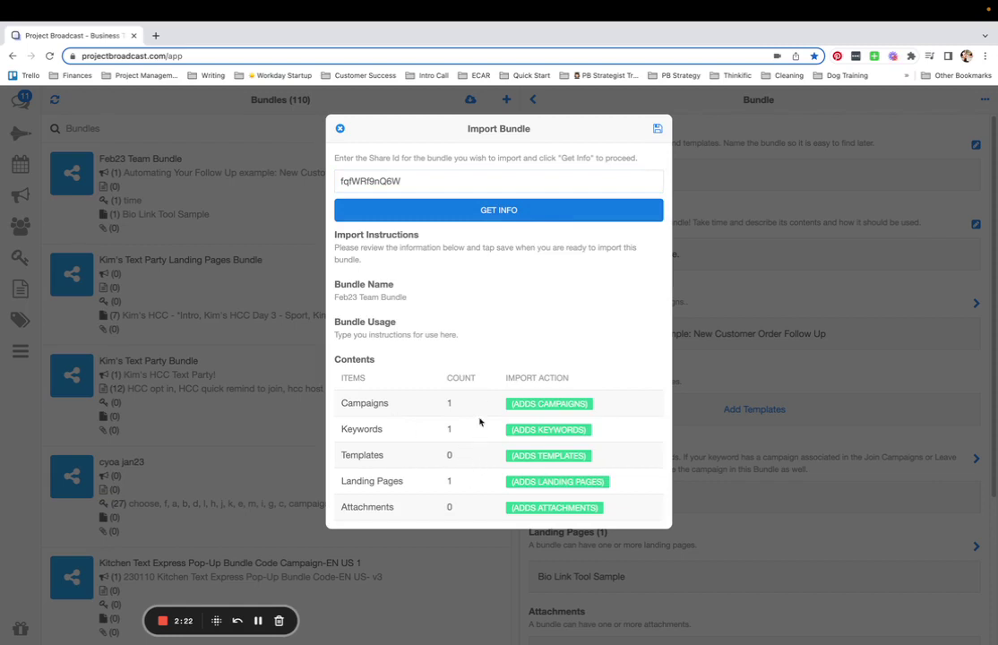
# - Try importing the shared bundle, then close the refused import dialog
pyautogui.click(657, 130)
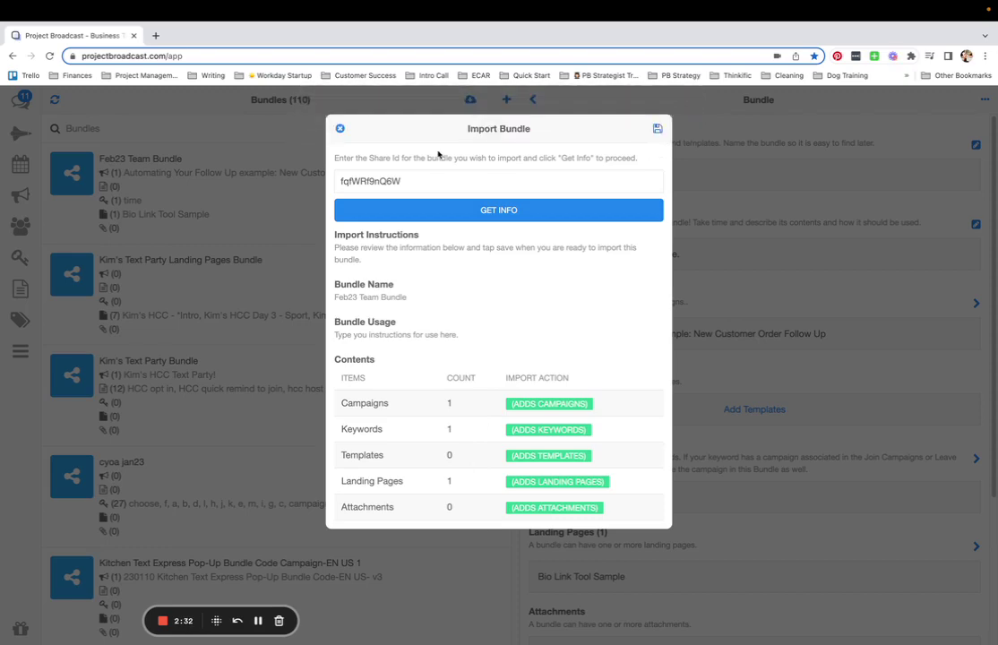
pyautogui.click(298, 118)
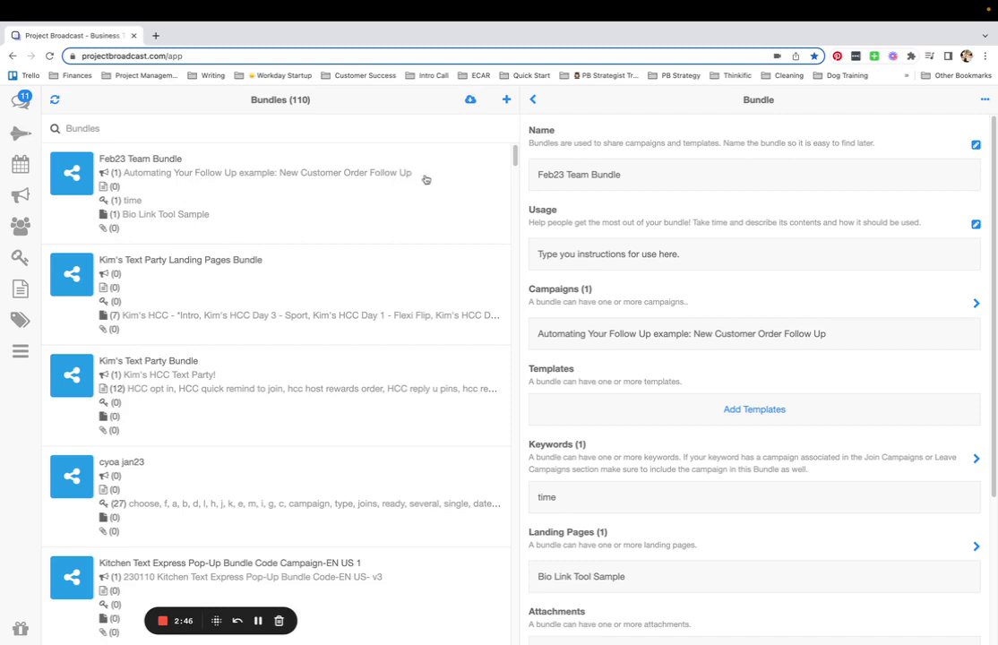
# - Copy the bundle's campaign name 'Automating Your Follow Up example: New Customer Order Follow Up'
pyautogui.moveTo(426, 179); pyautogui.dragTo(124, 173)
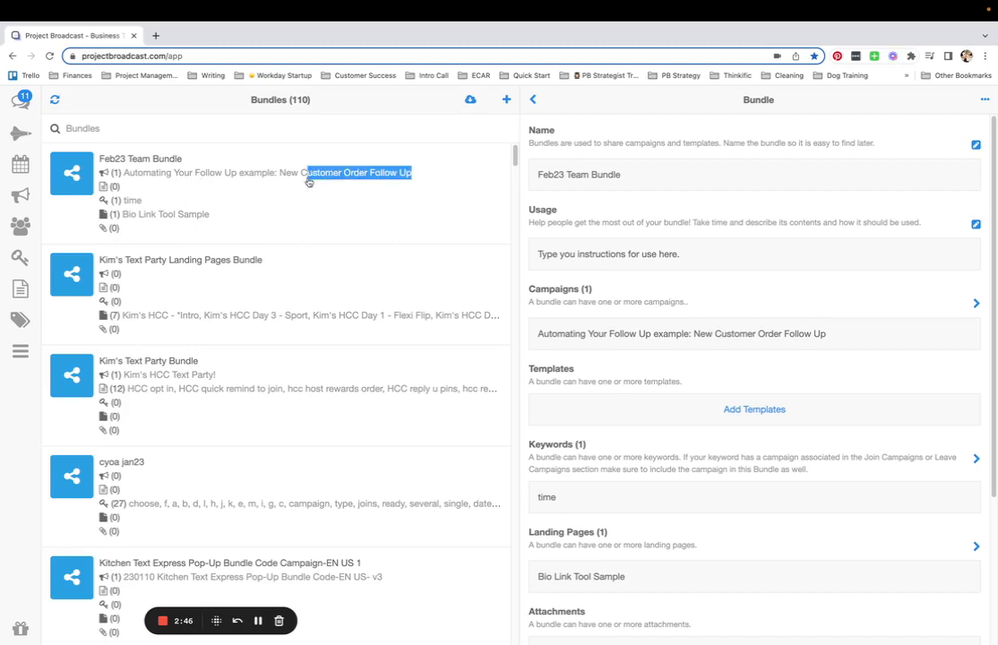
pyautogui.rightClick(151, 176)
pyautogui.click(165, 196)
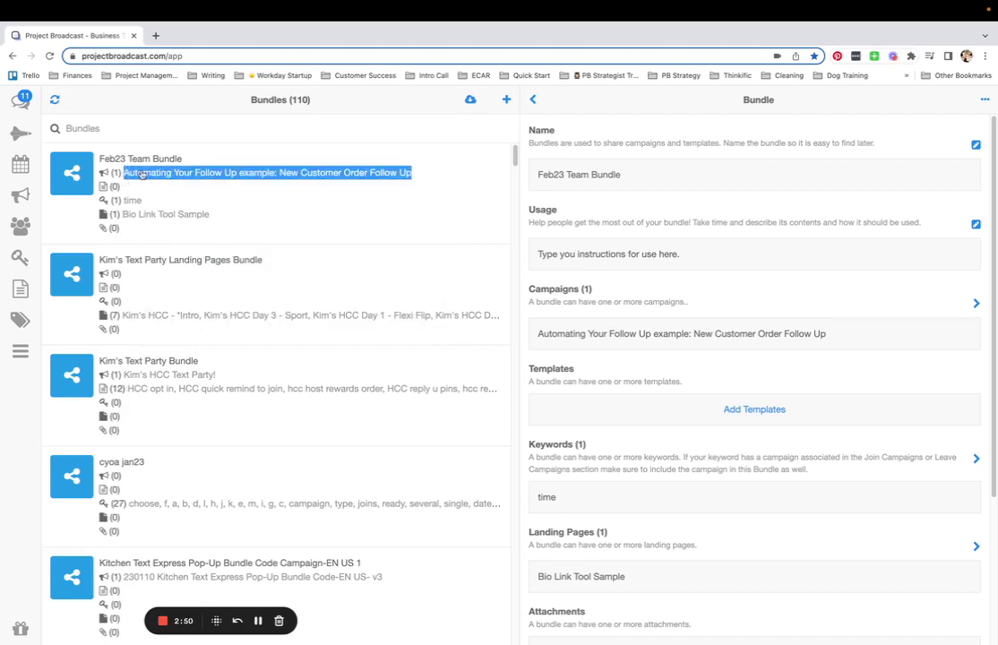
# - Search Campaigns for that name and open the New Customer Order Follow Up drip
pyautogui.click(17, 198)
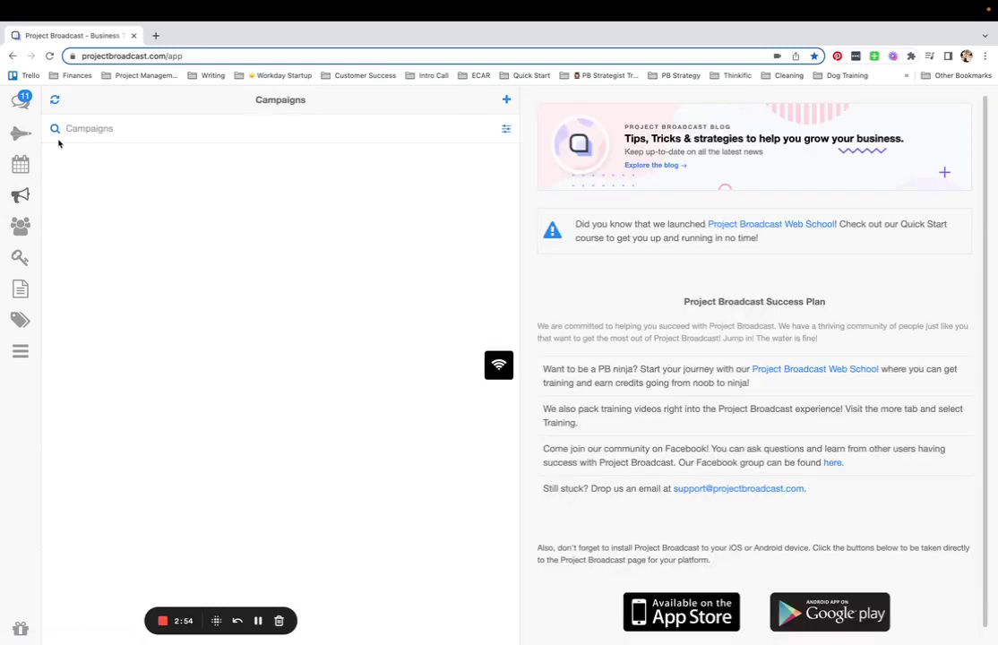
pyautogui.rightClick(92, 128)
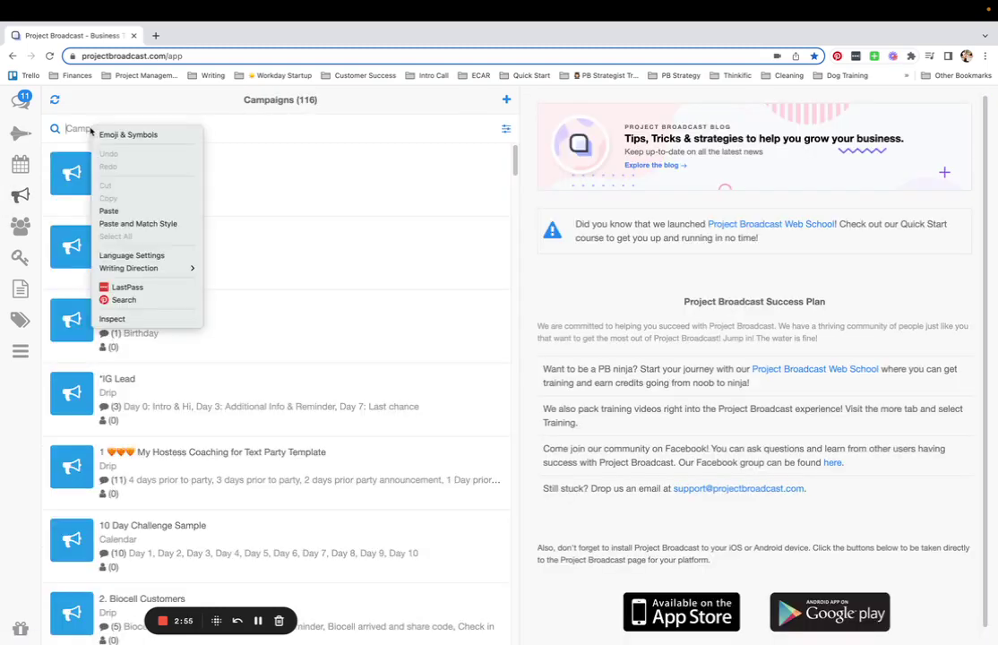
pyautogui.click(108, 210)
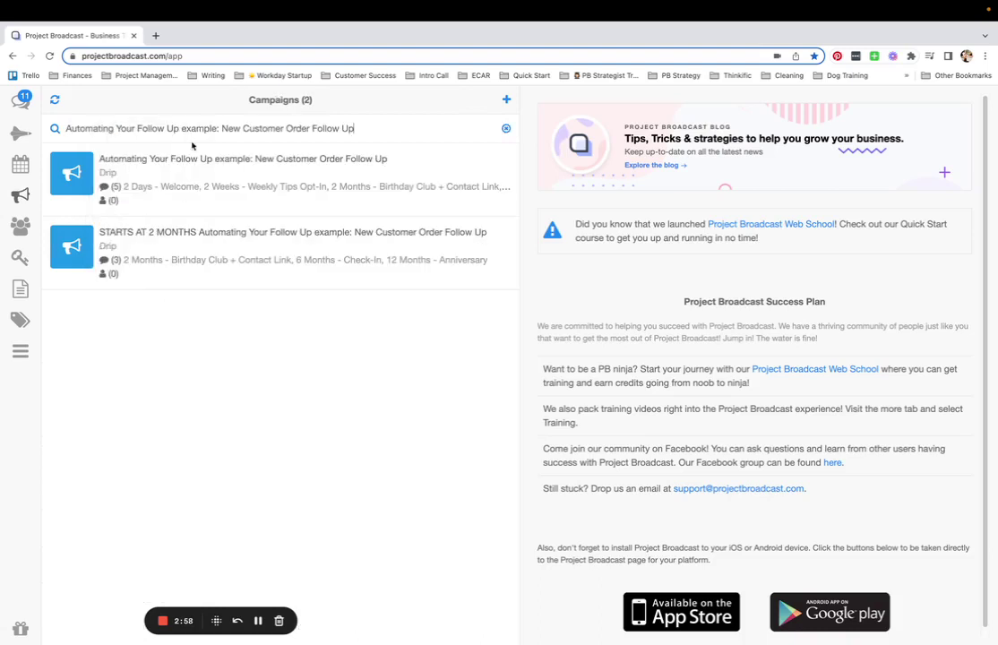
pyautogui.click(236, 186)
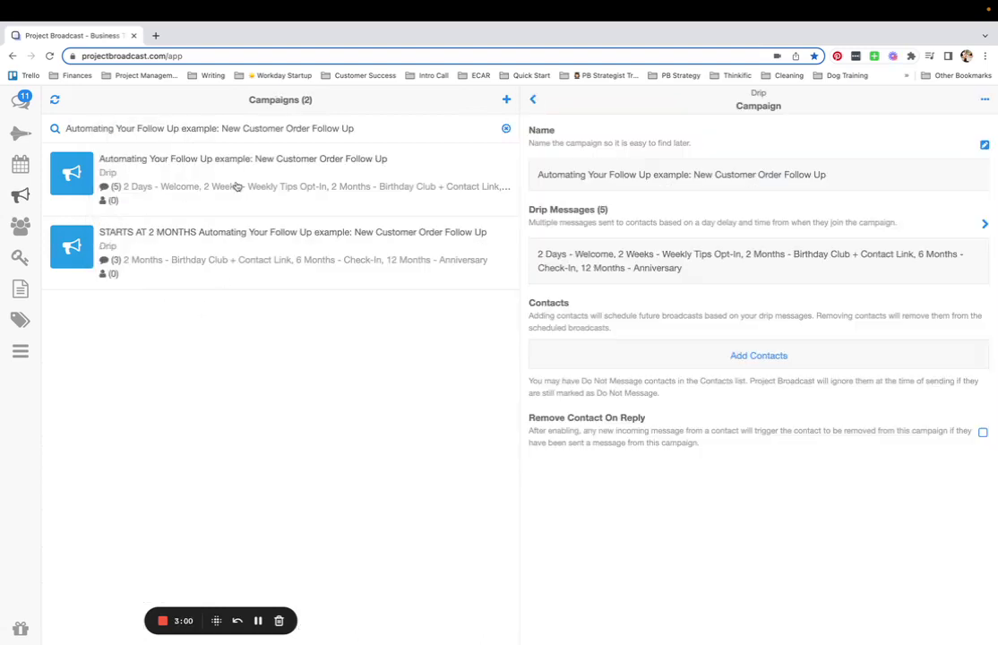